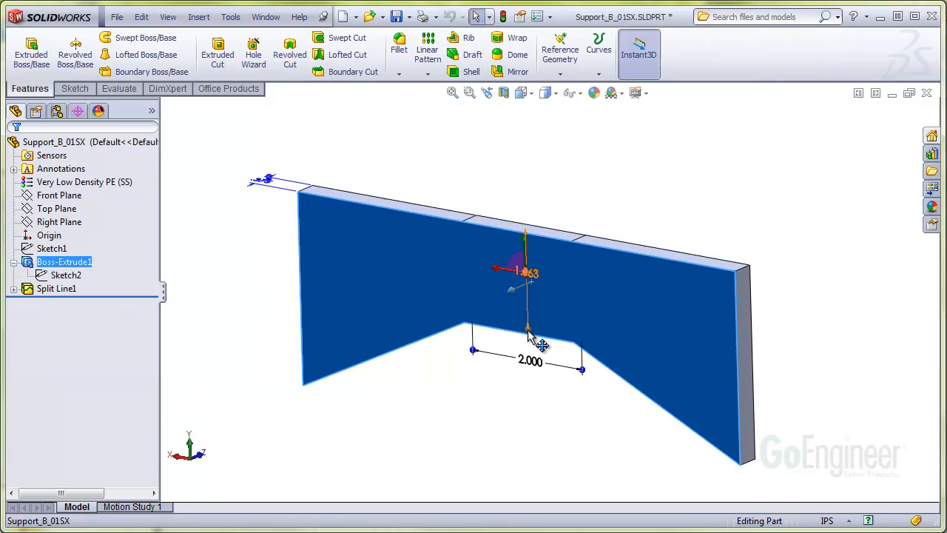
# Preview a shallower notch with the Instant3D ruler, then edit Sketch2 to show its dimensions.
pyautogui.moveTo(540, 345)
pyautogui.mouseDown()
pyautogui.moveTo(557, 286)
pyautogui.moveTo(570, 283)
pyautogui.moveTo(566, 418)
pyautogui.mouseUp()
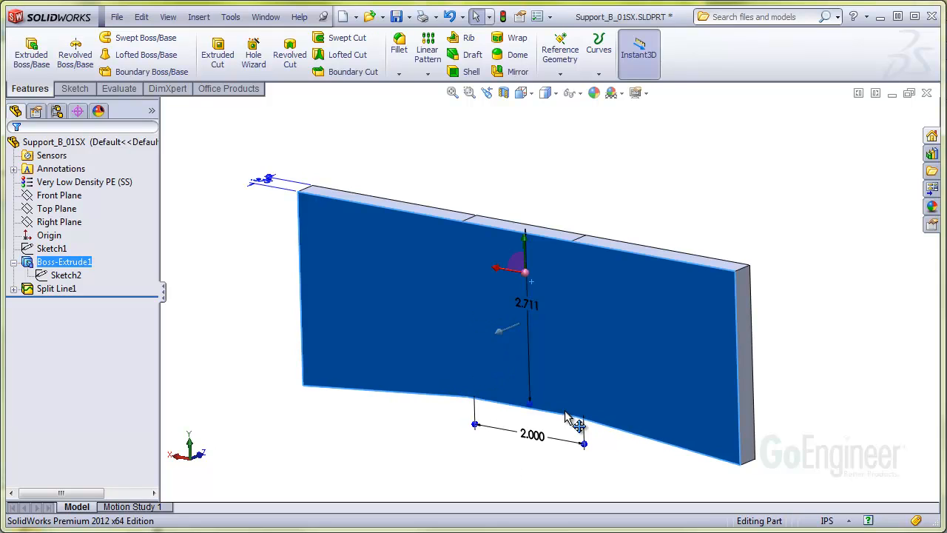
pyautogui.click(567, 419)
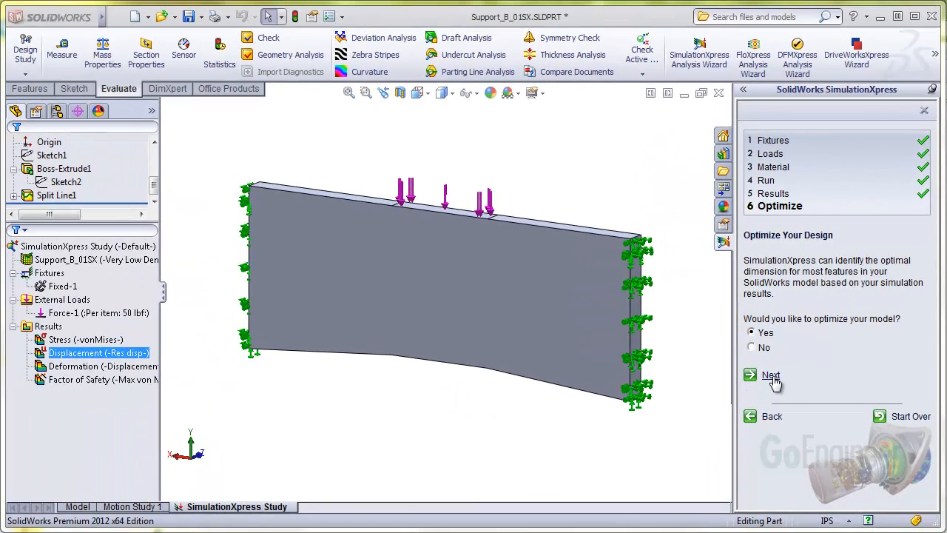
# Advance to optimization setup and move the Parameters window clear of the model.
pyautogui.click(770, 375)
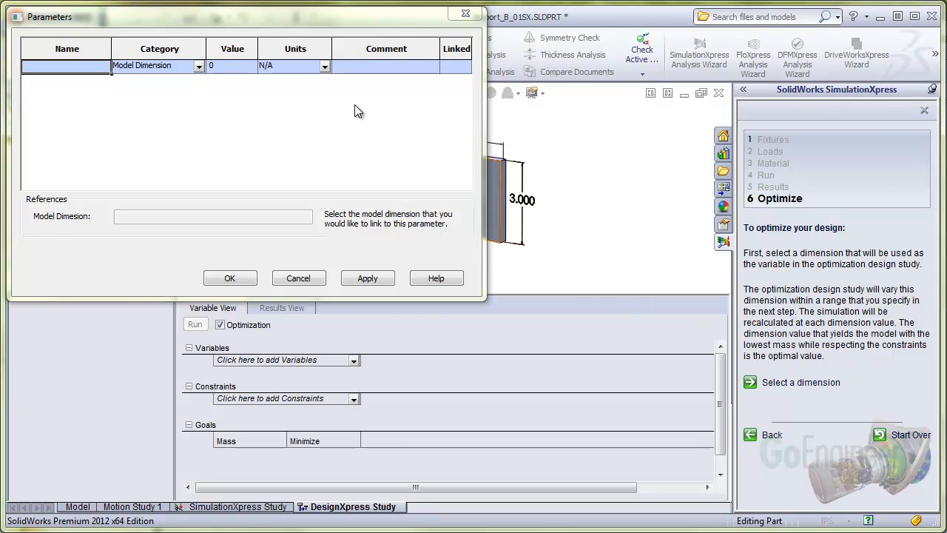
pyautogui.moveTo(277, 27); pyautogui.dragTo(307, 281)
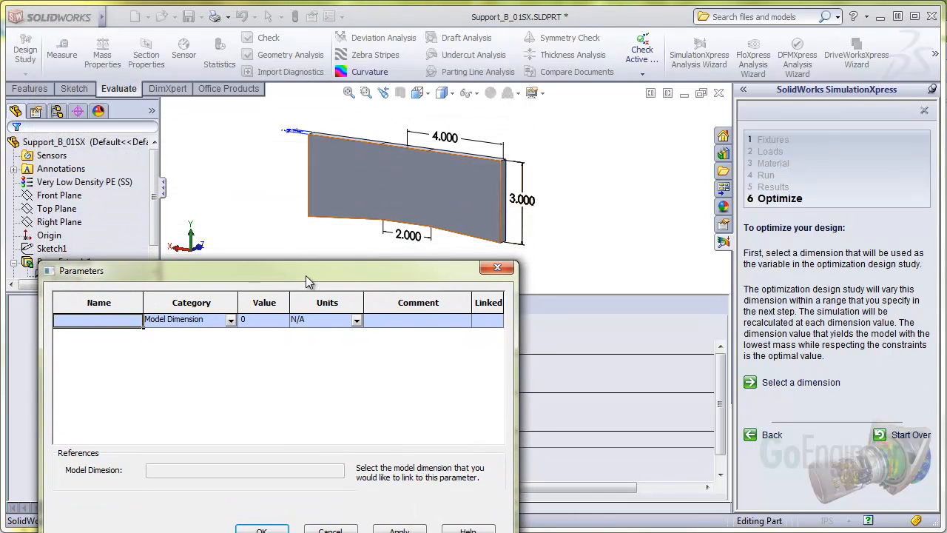
pyautogui.moveTo(307, 281); pyautogui.dragTo(313, 312)
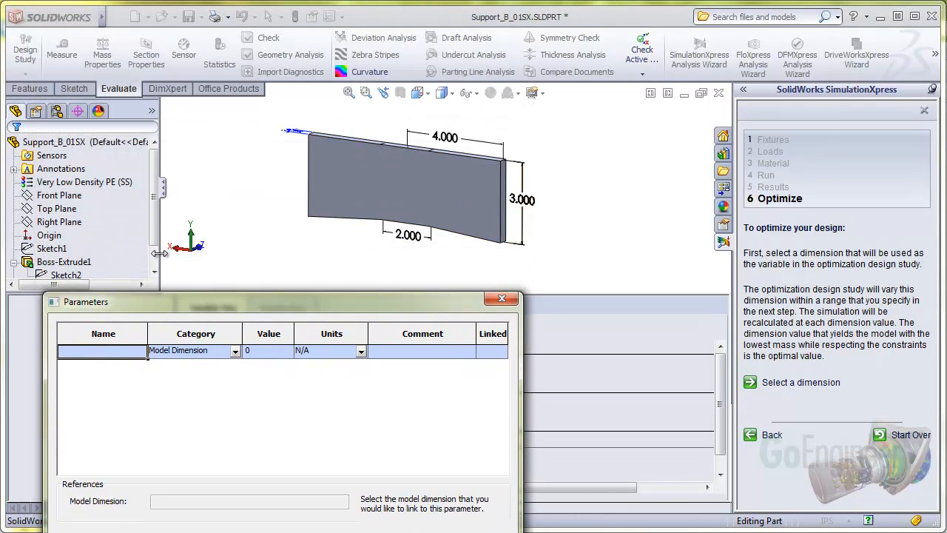
pyautogui.scroll(-2, 89, 244)
# Link Sketch2's 2.75 in center-height dimension as the variable D2Sketch2 and confirm it.
pyautogui.click(53, 250)
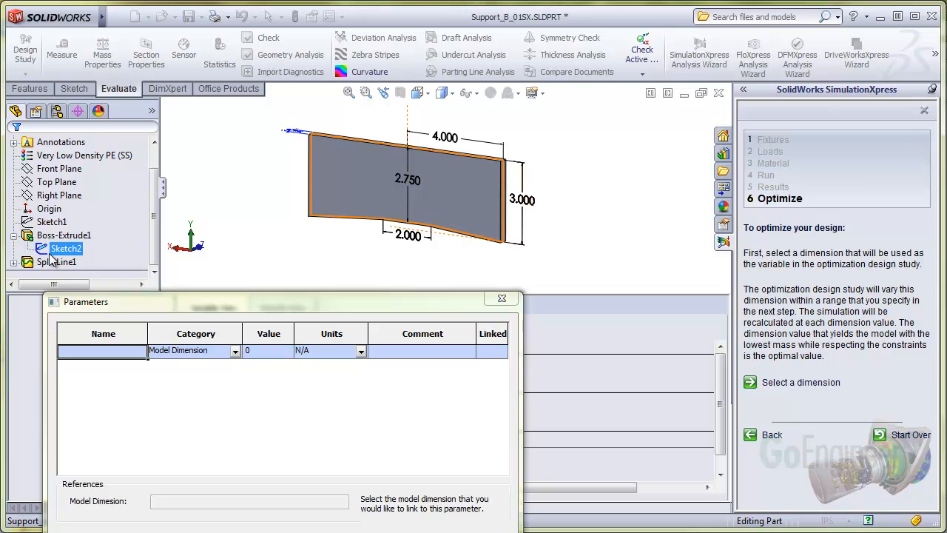
pyautogui.click(413, 187)
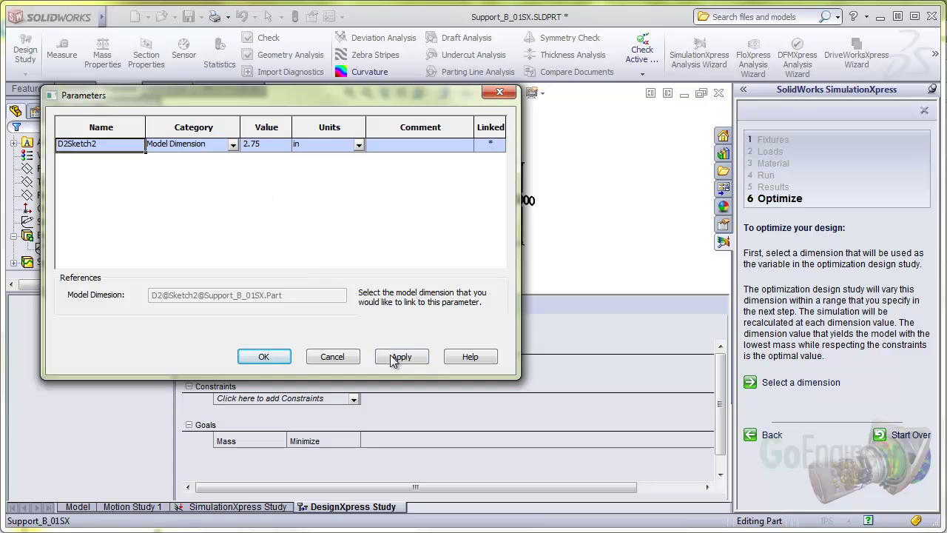
pyautogui.click(392, 357)
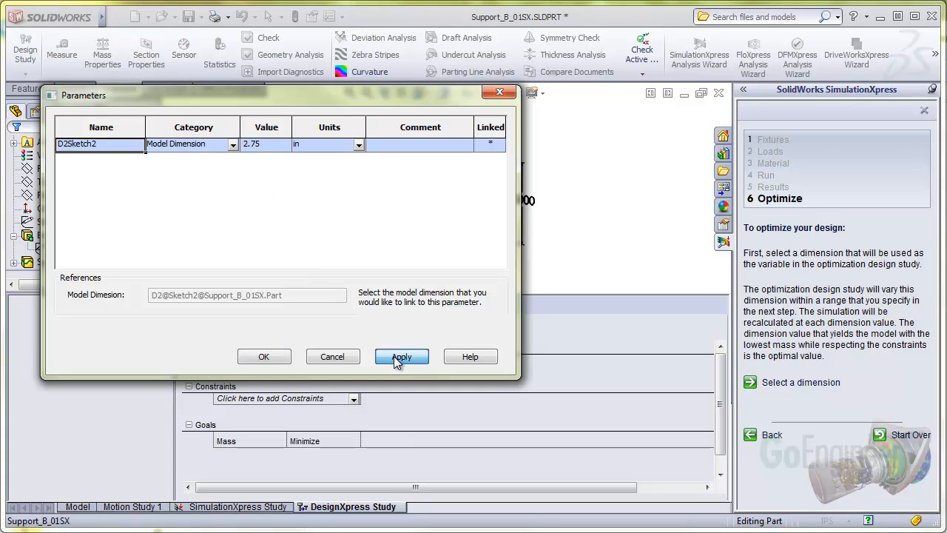
pyautogui.click(265, 357)
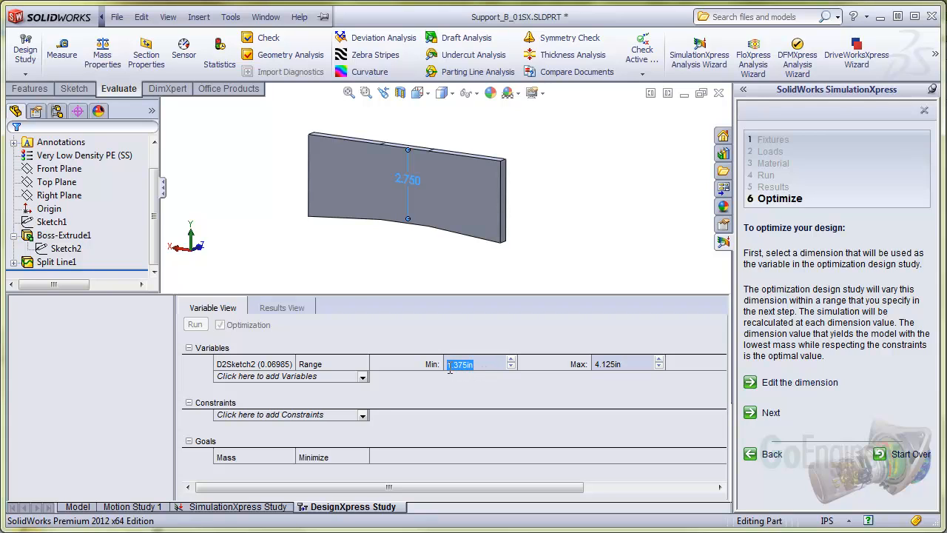
pyautogui.write('1')
# Set the variable's range maximum to 2.75 in, giving a 1 to 2.75 in range.
pyautogui.click(636, 365)
pyautogui.write('2')
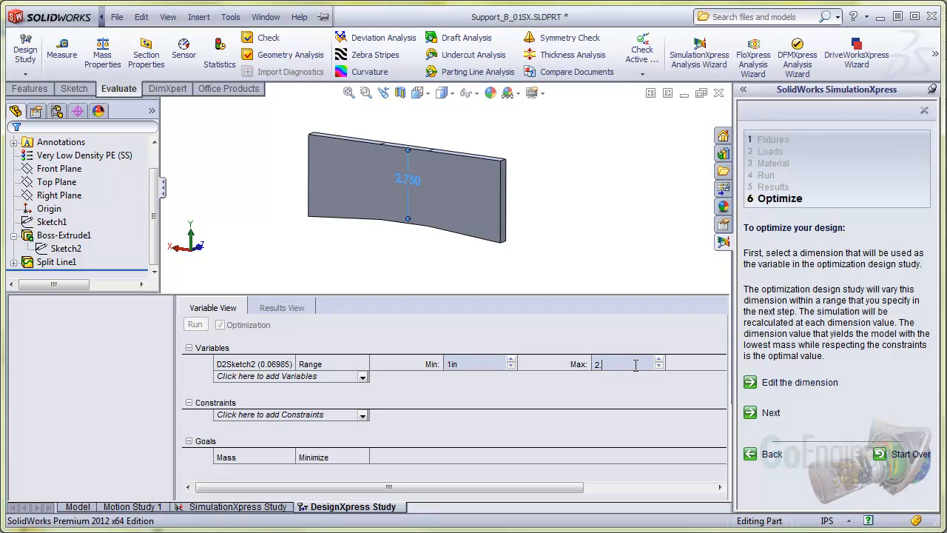
pyautogui.write('.75')
pyautogui.press('Return')
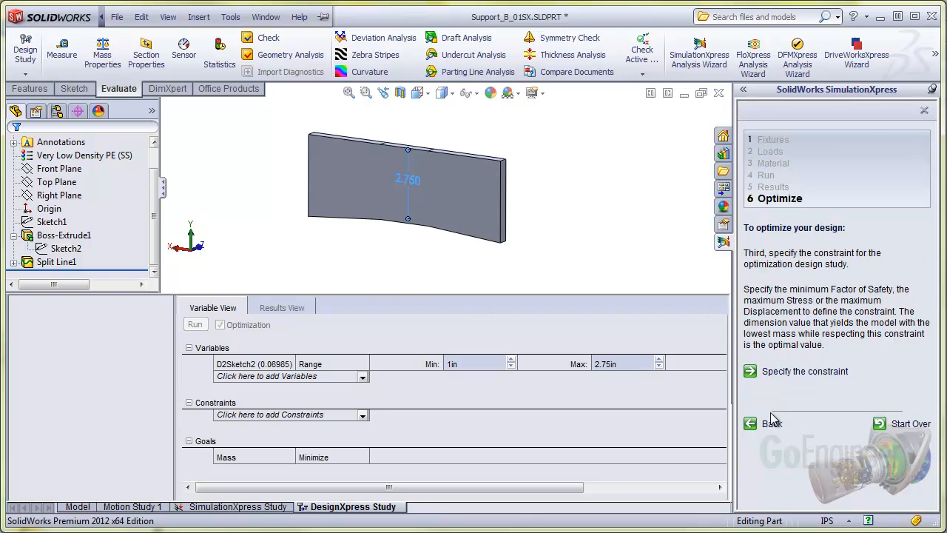
# Add a Max Displacement constraint of 0.00074 and advance to running the optimization.
pyautogui.click(788, 377)
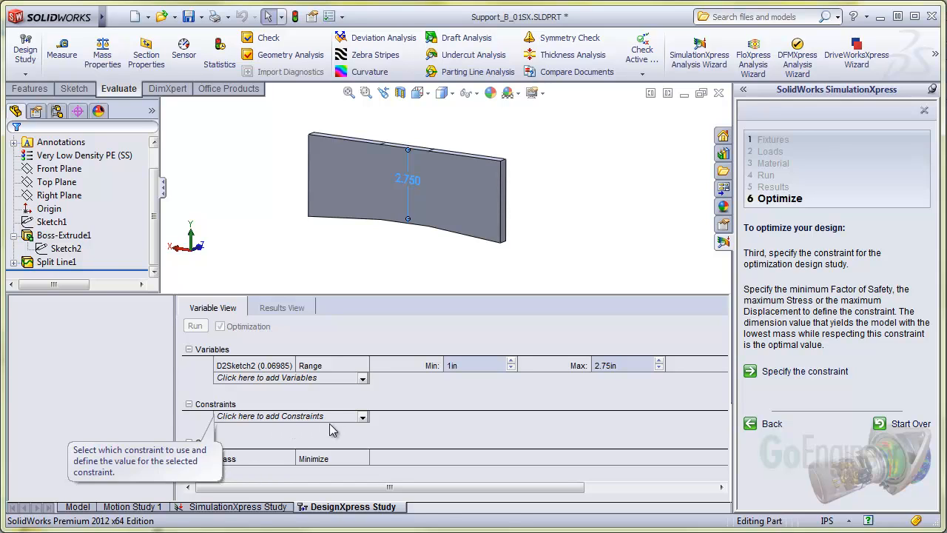
pyautogui.click(363, 417)
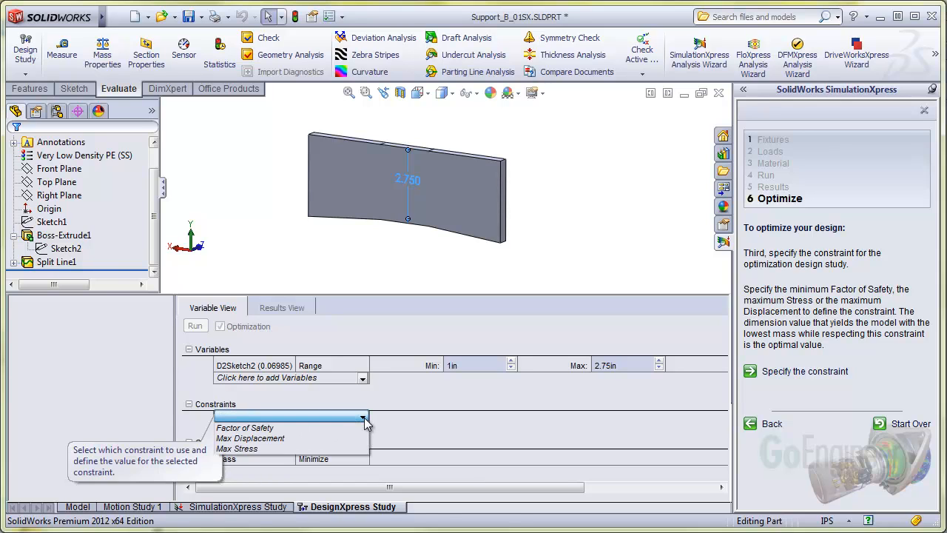
pyautogui.click(291, 437)
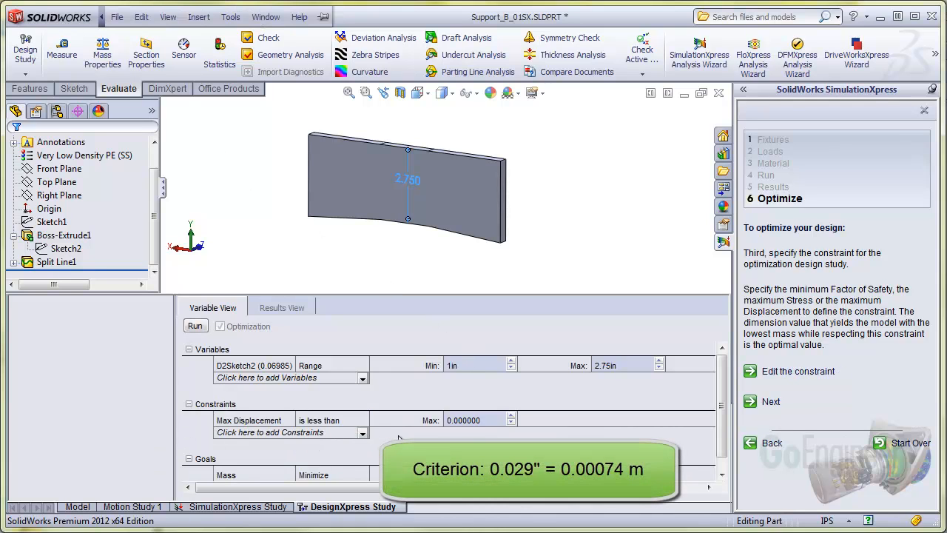
pyautogui.click(472, 422)
pyautogui.write('0.00074')
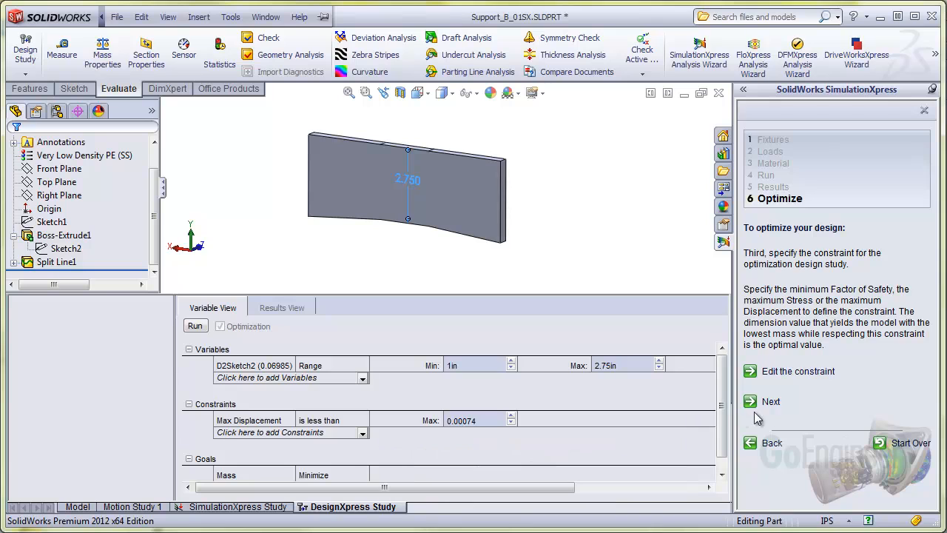
pyautogui.click(770, 401)
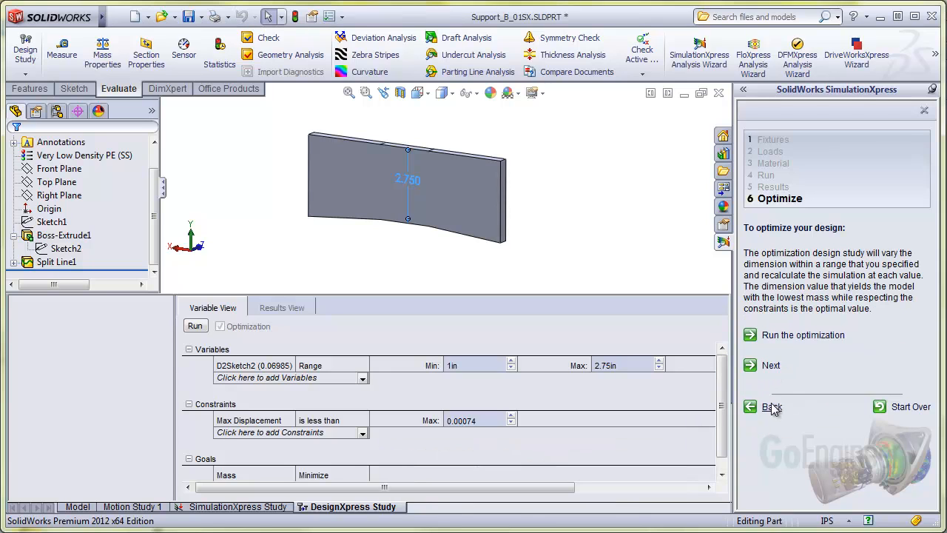
pyautogui.scroll(-1, 723, 385)
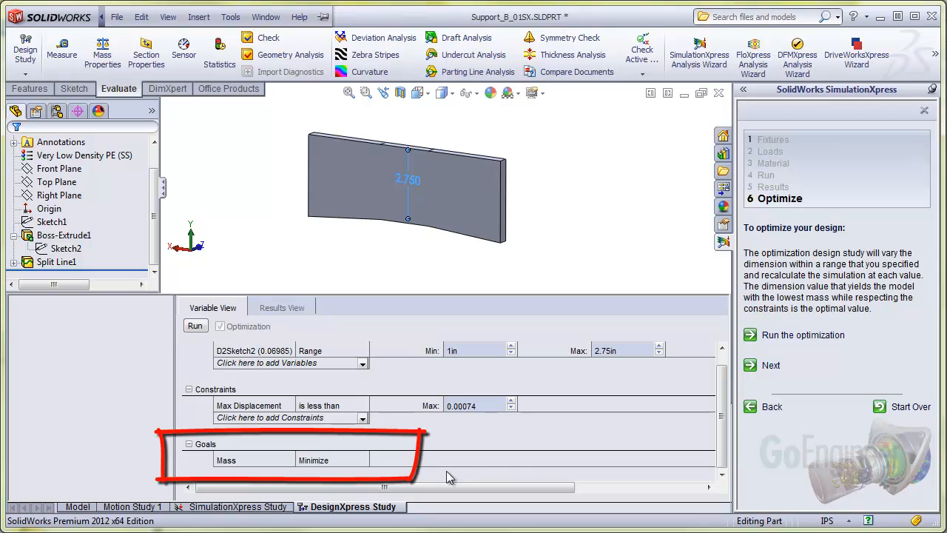
# Run the optimization study with the Mass Minimize goal.
pyautogui.click(788, 339)
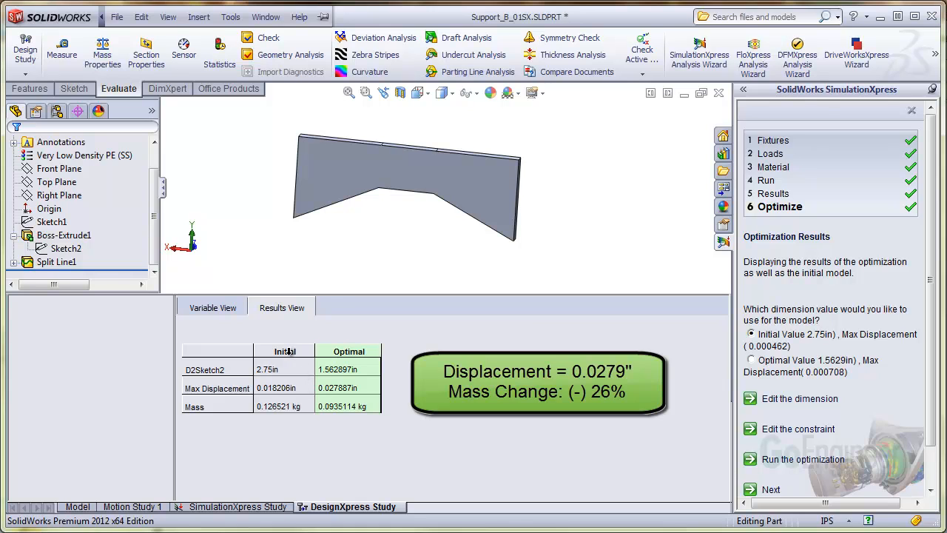
# Preview the initial and optimal notch shapes from the Results View columns.
pyautogui.click(283, 352)
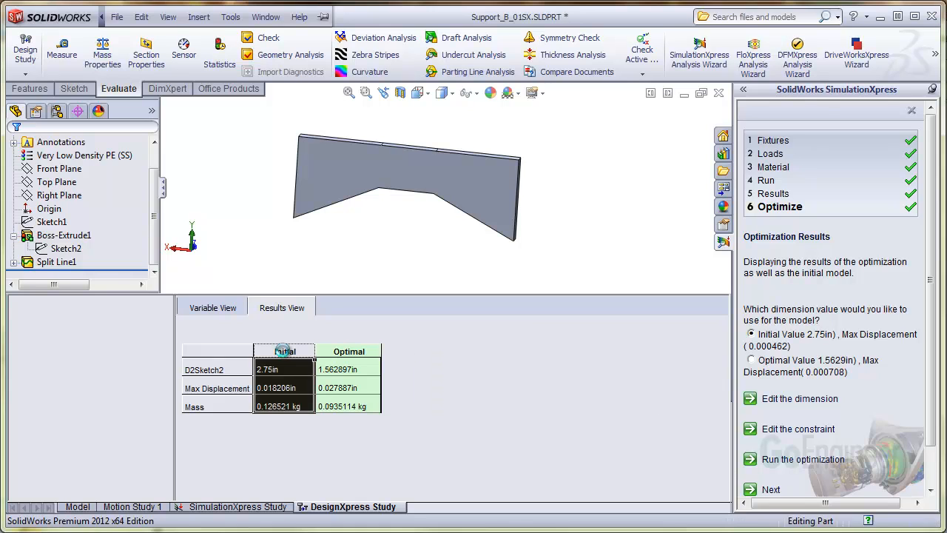
pyautogui.click(342, 351)
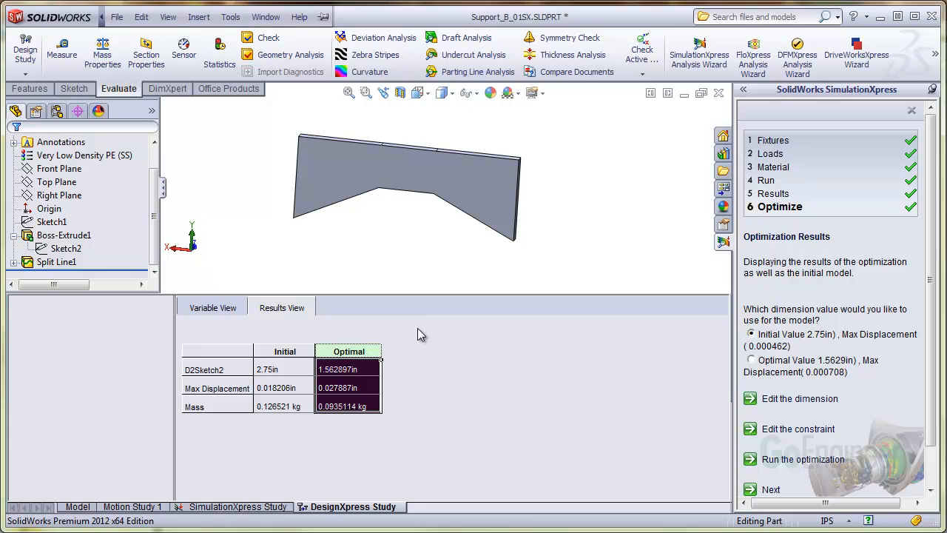